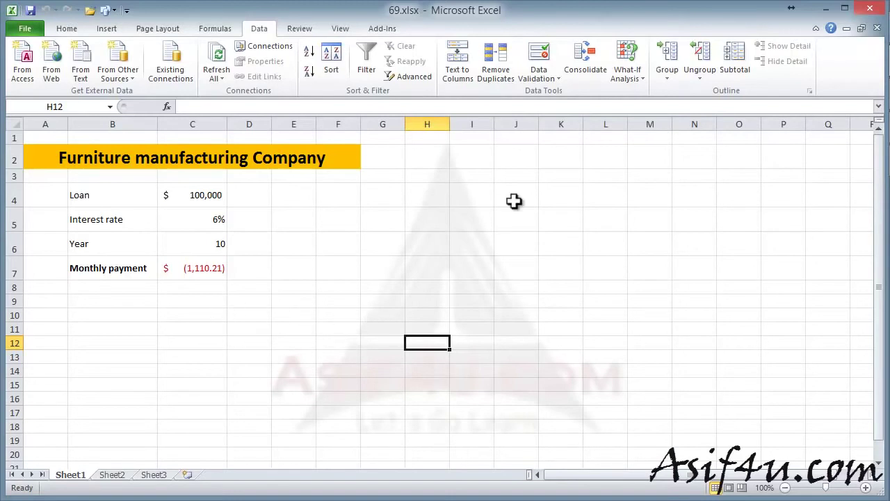
# - Open the empty Scenario Manager from What-If Analysis and move it to the right
pyautogui.click(637, 82)
pyautogui.click(650, 97)
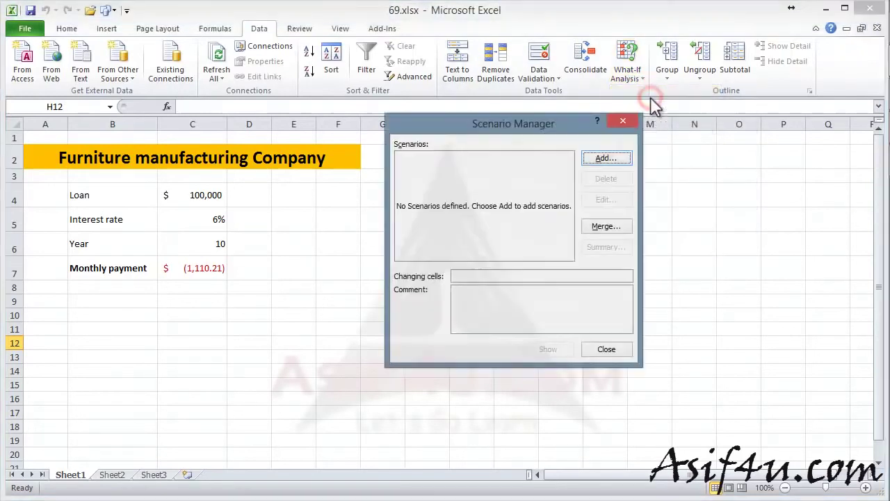
pyautogui.moveTo(562, 123); pyautogui.dragTo(525, 167)
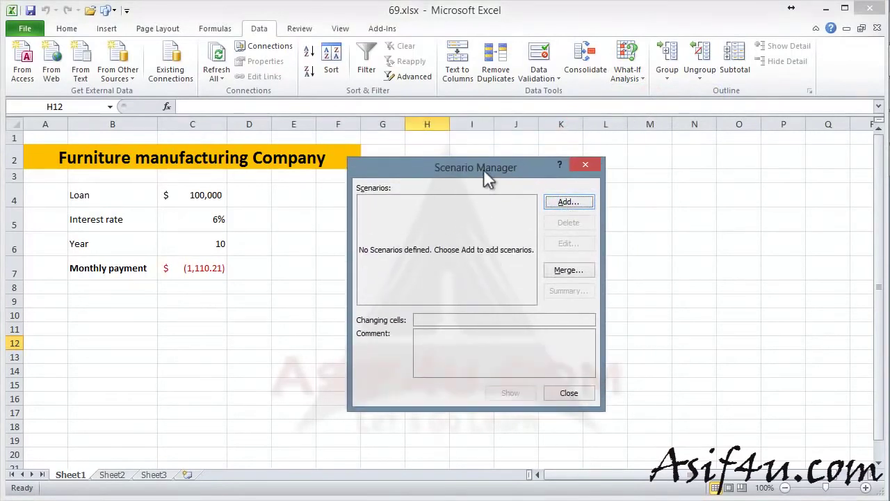
pyautogui.moveTo(485, 175); pyautogui.dragTo(587, 167)
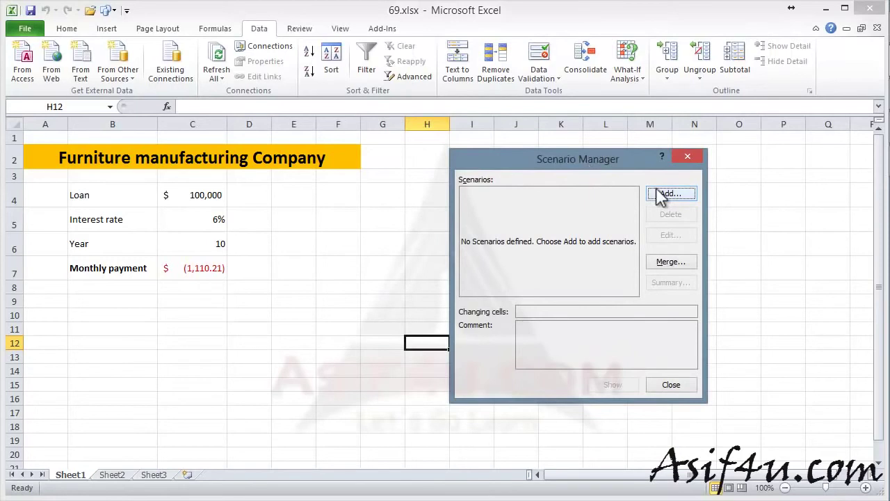
# - Add a 'Lowest loan' scenario on C4:C6 with values 70000, 0.05 and 10
pyautogui.click(661, 195)
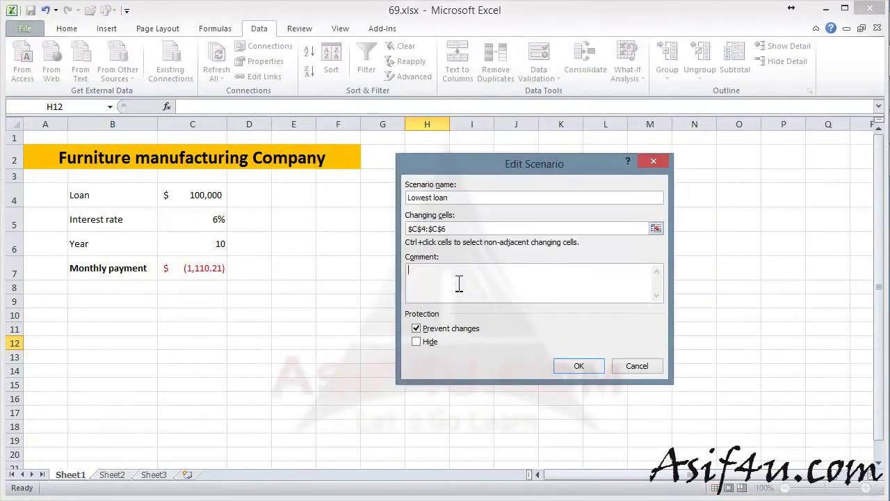
pyautogui.click(567, 356)
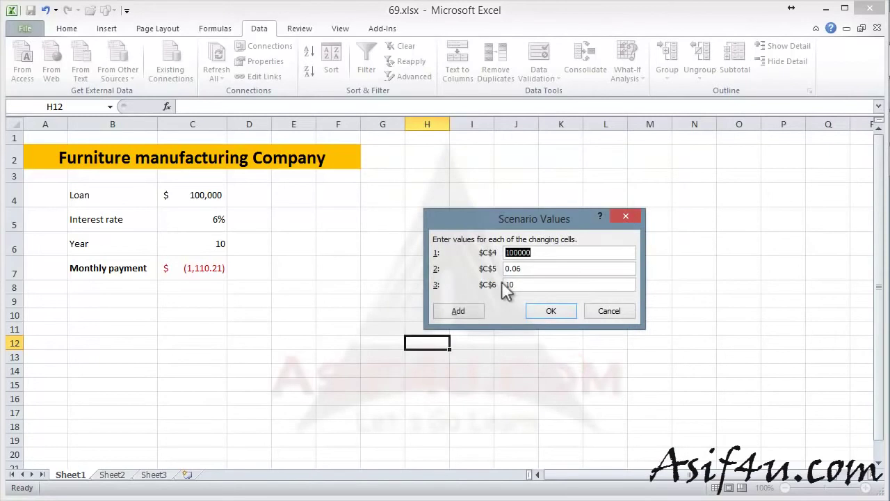
pyautogui.moveTo(484, 220); pyautogui.dragTo(438, 204)
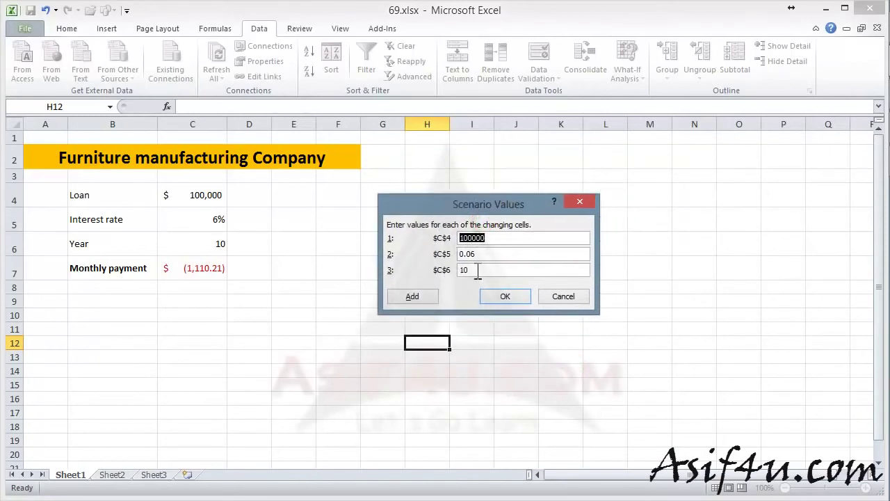
pyautogui.write('70000')
pyautogui.click(484, 254)
pyautogui.press('BackSpace')
pyautogui.write('5')
pyautogui.moveTo(477, 271); pyautogui.dragTo(461, 273)
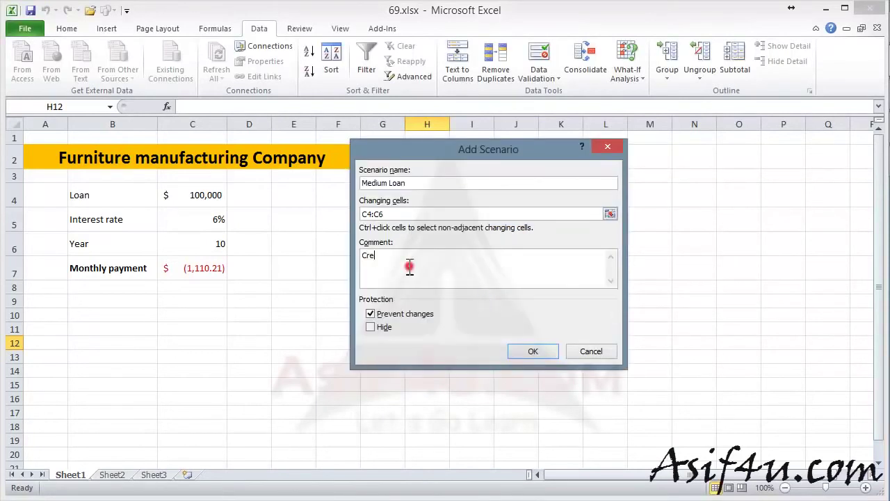
# - Save the 'Medium Loan' scenario, keeping the current 100,000, 6% and 10-year values
pyautogui.press('BackSpace')
pyautogui.press('BackSpace')
pyautogui.press('BackSpace')
pyautogui.click(533, 351)
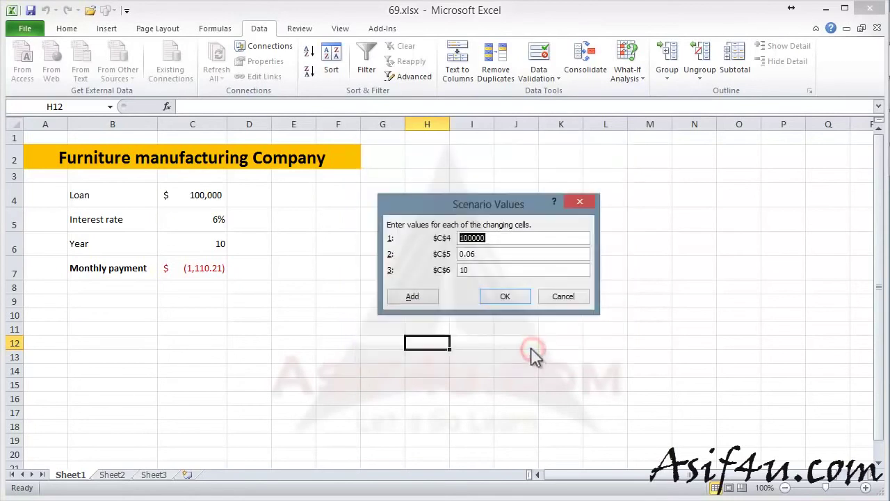
pyautogui.click(493, 239)
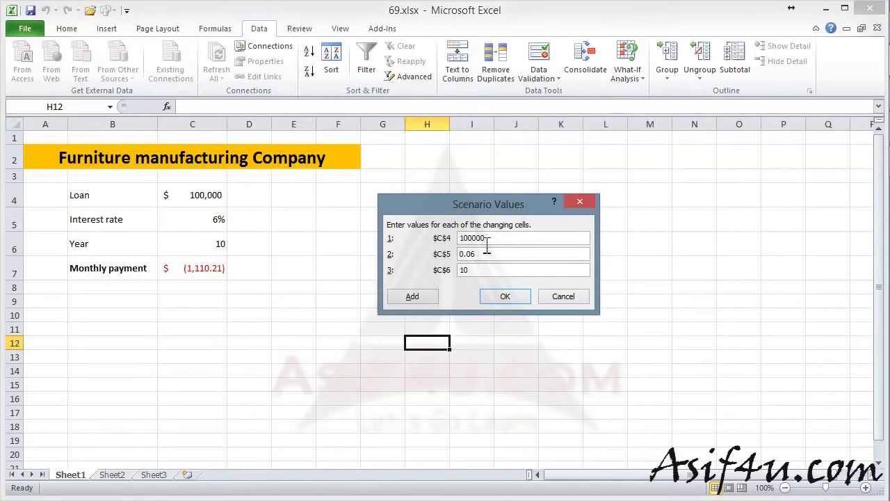
pyautogui.click(505, 298)
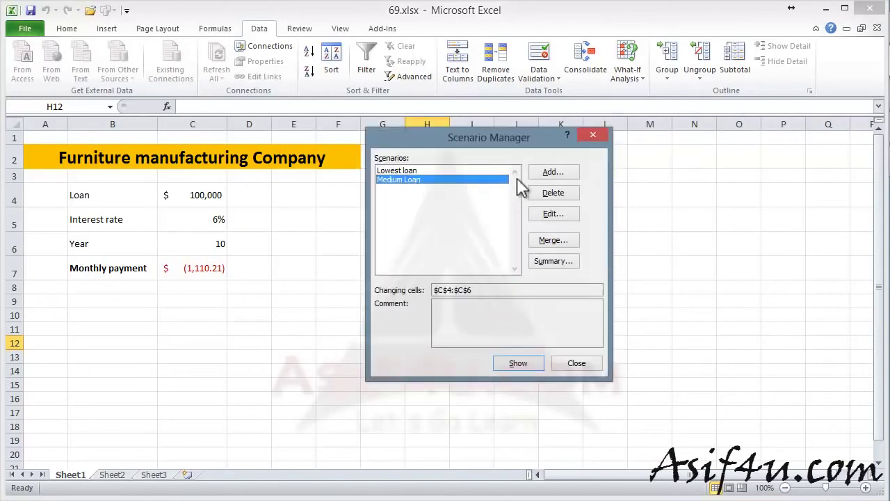
# - Add a third scenario named 'Highest Loan' and edit its comment
pyautogui.click(551, 174)
pyautogui.write('Highest Loan')
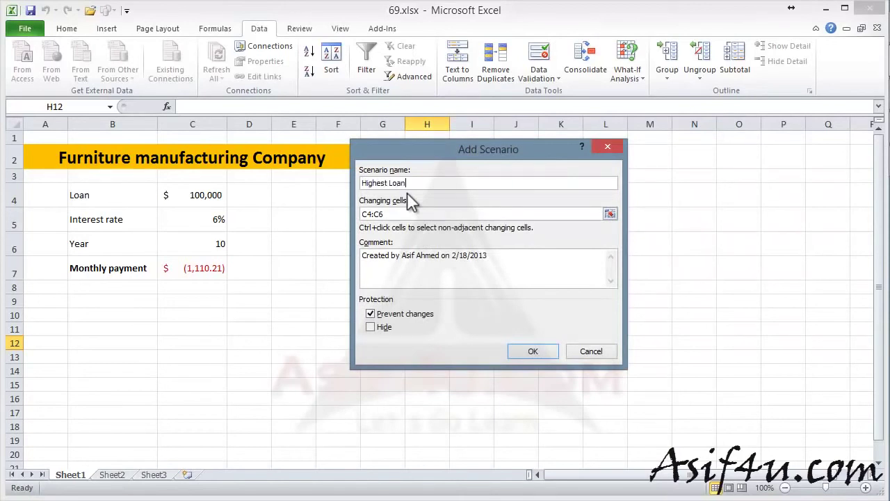
pyautogui.click(432, 255)
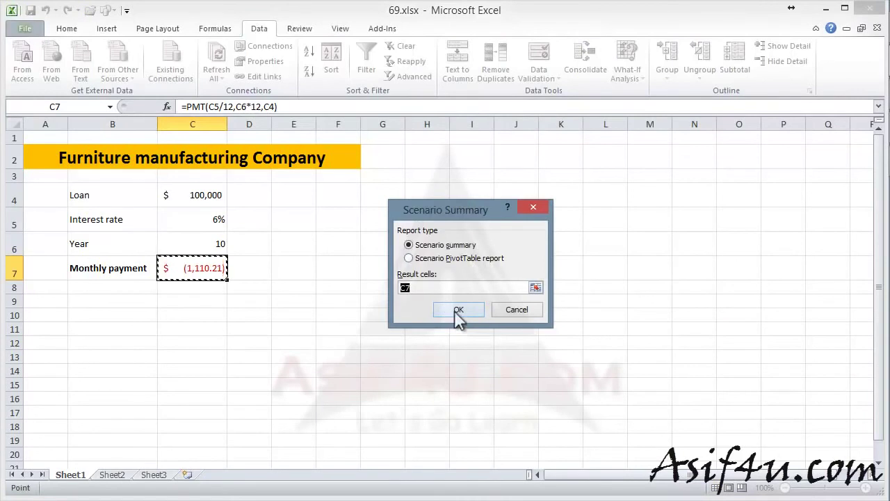
# - Generate the Scenario Summary report using C7 as the result cell
pyautogui.click(458, 312)
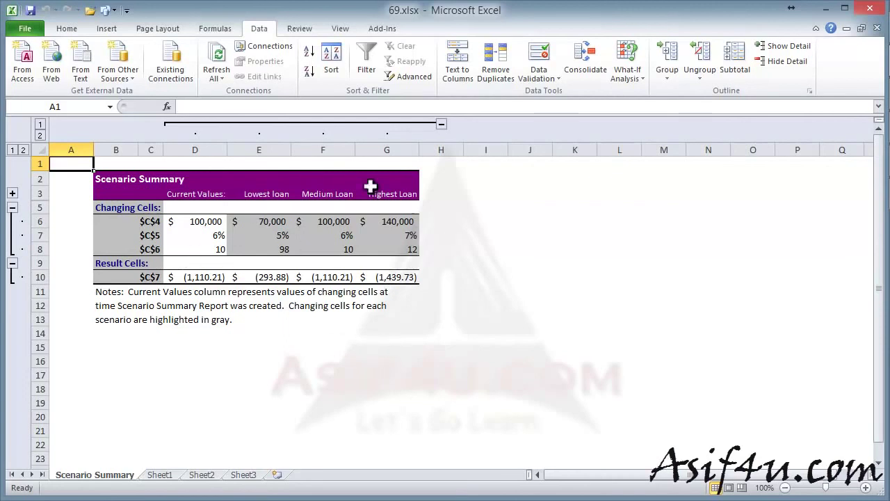
pyautogui.click(390, 375)
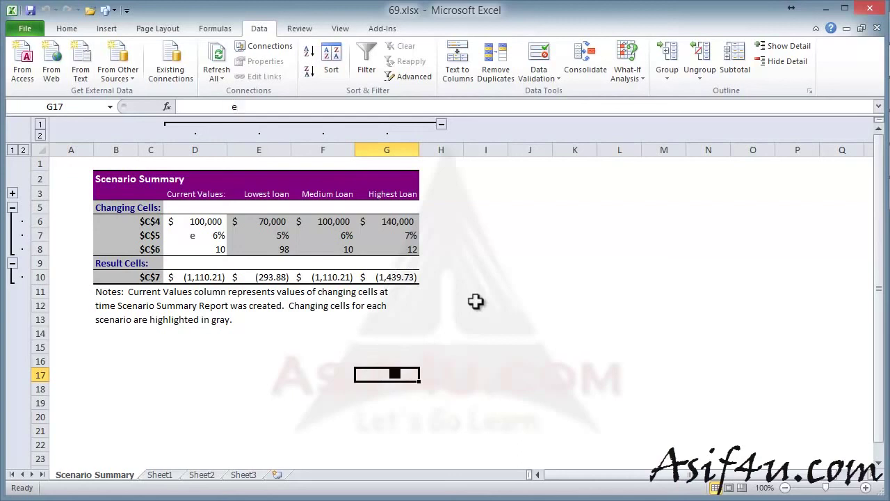
# - Relabel the $C$5 and $C$6 rows as 'Interest Rate' and 'Year', widening column C
pyautogui.click(149, 235)
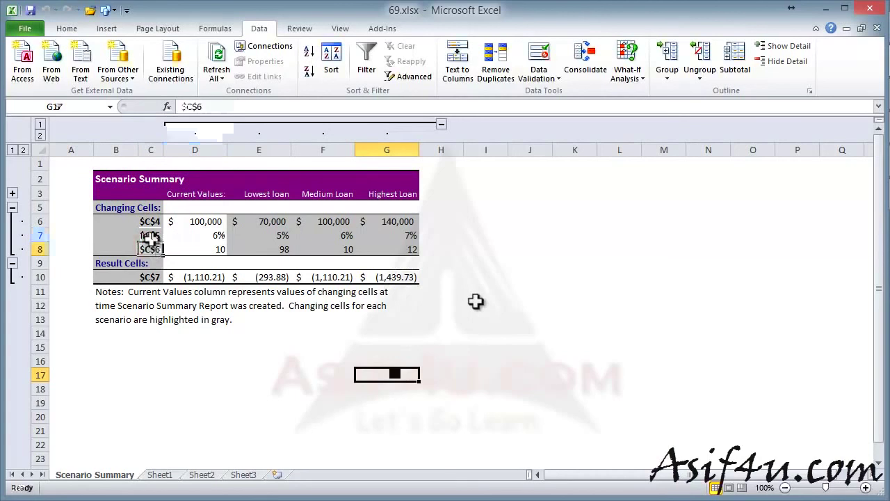
pyautogui.write('Interest Rate')
pyautogui.write('Loan')
pyautogui.moveTo(164, 150); pyautogui.dragTo(201, 150)
pyautogui.click(153, 248)
pyautogui.write('Ye')
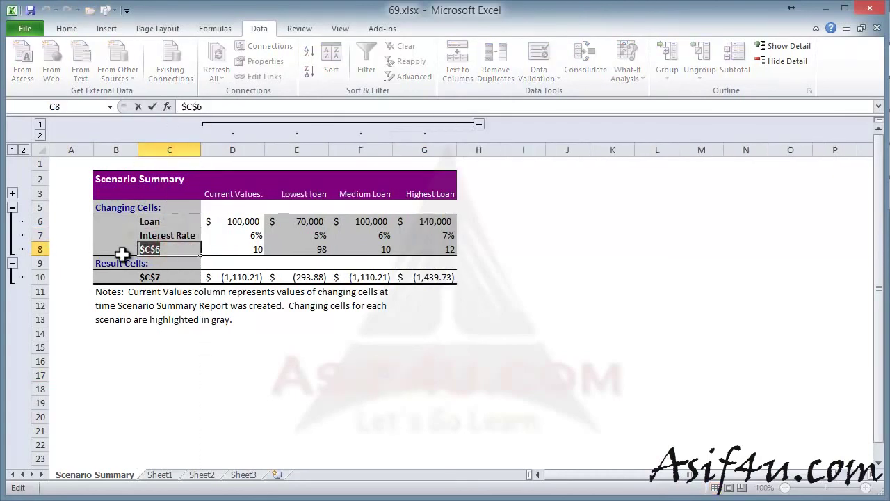
pyautogui.write('ar')
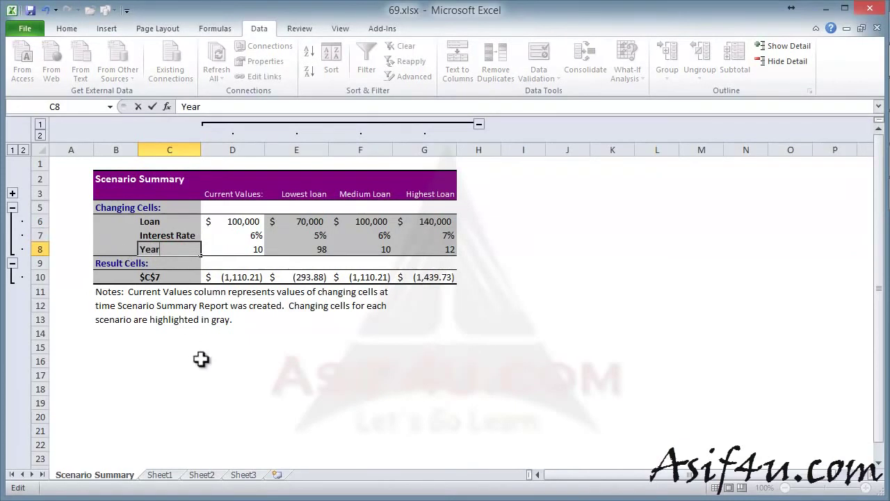
pyautogui.click(206, 360)
# - Check the Year values across the current, Medium, Highest and Lowest loan columns
pyautogui.click(255, 248)
pyautogui.click(363, 249)
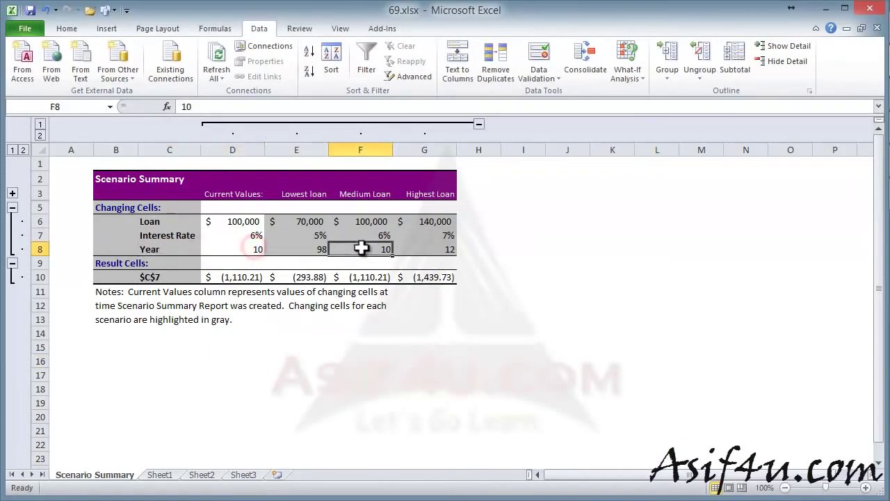
pyautogui.click(441, 248)
pyautogui.click(323, 252)
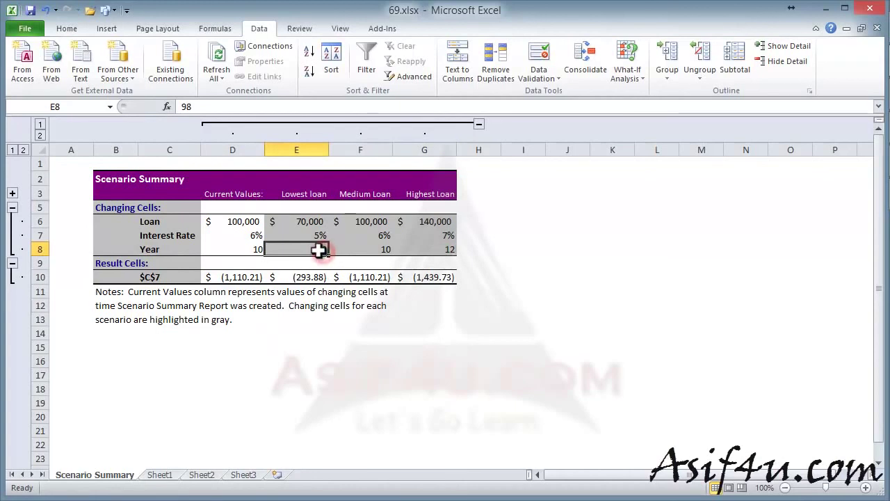